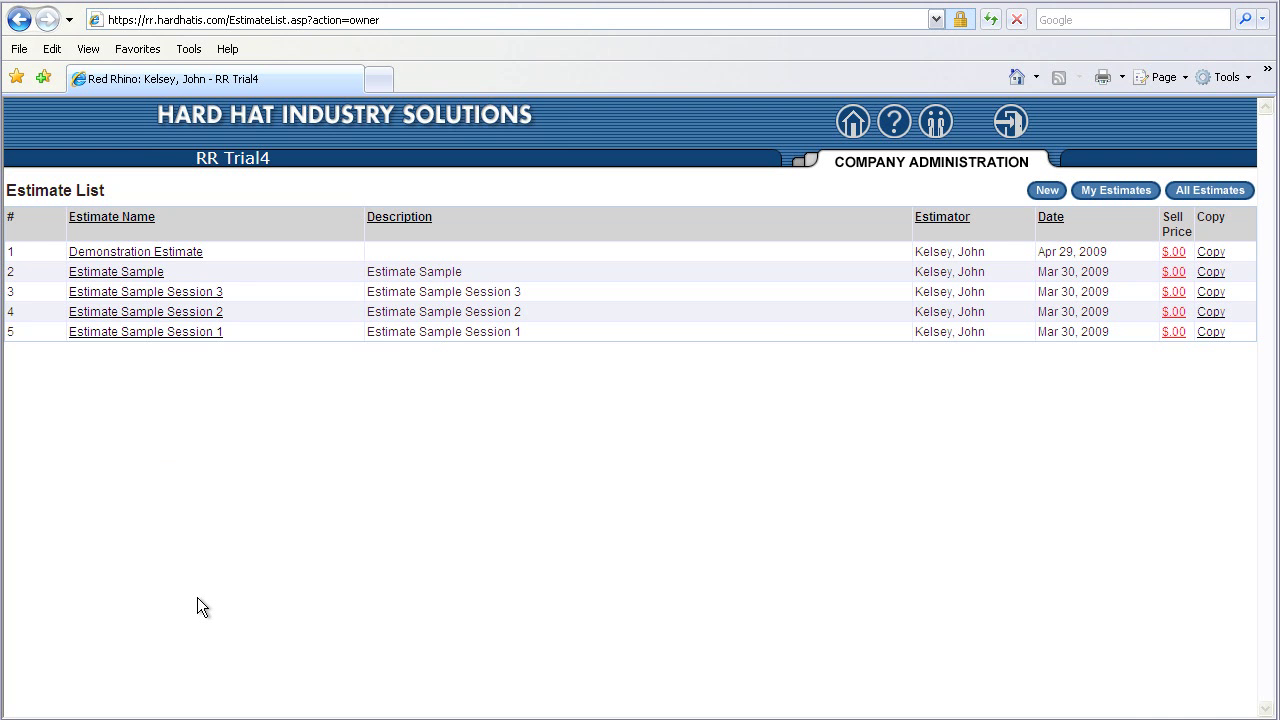
Step: Open the Blueprint E1 takeoff of Estimate Sample for editing and start the Conduit Wizard at row 1
click(123, 277)
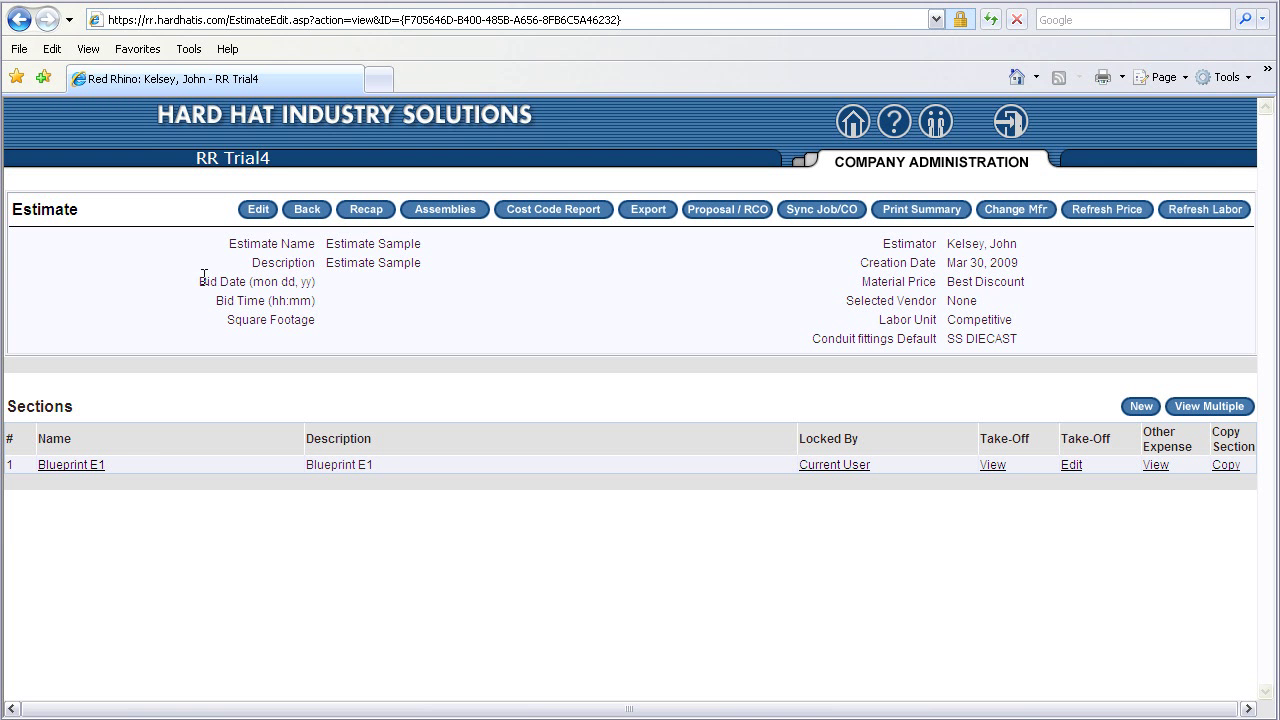
click(1075, 466)
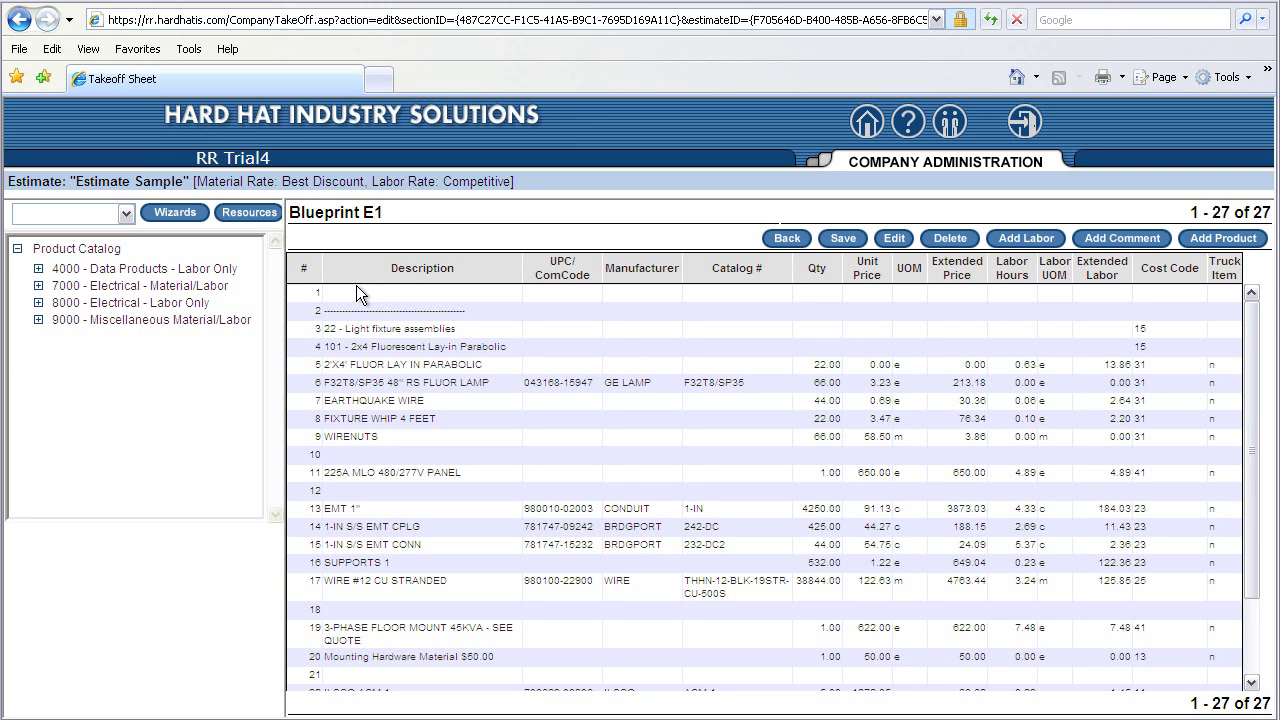
click(358, 294)
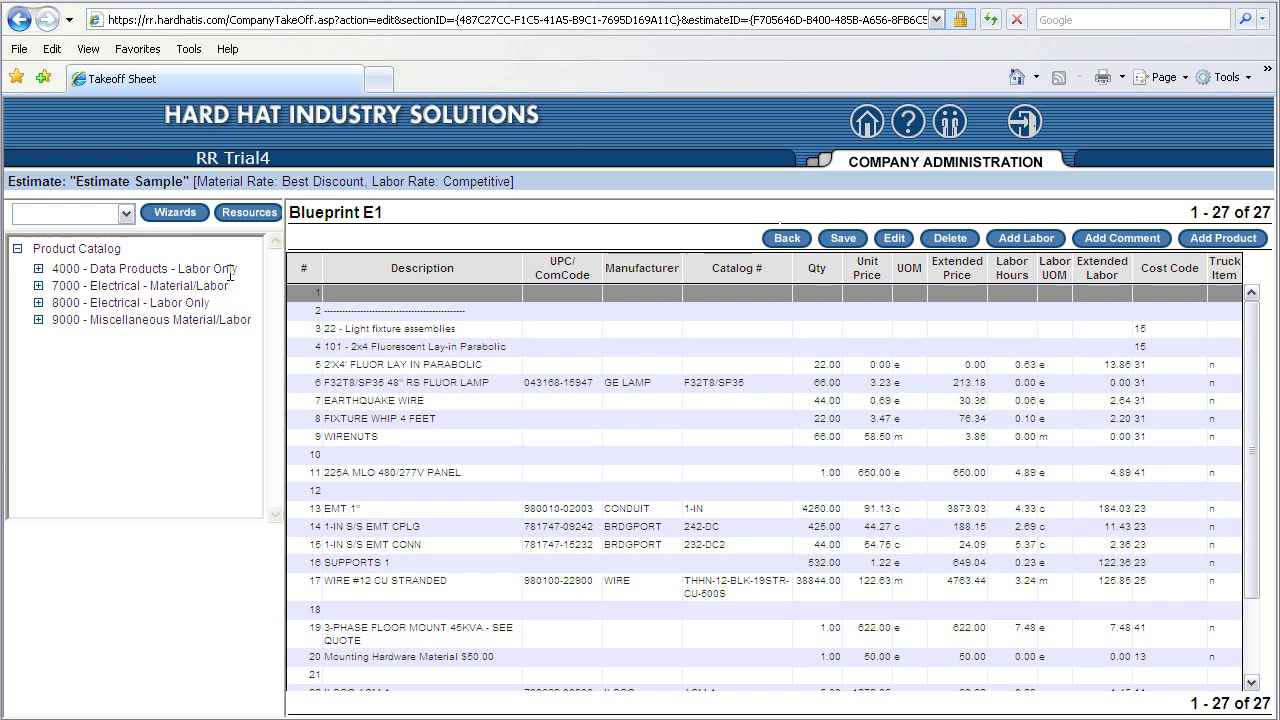
click(176, 213)
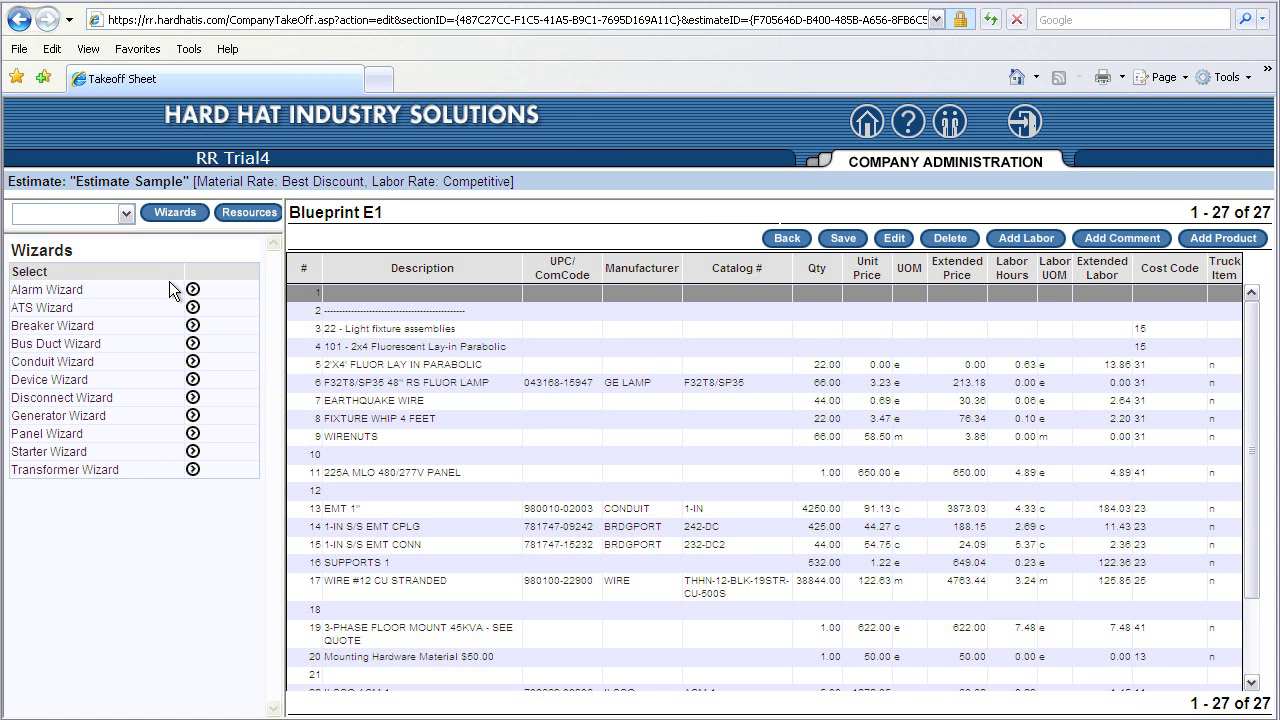
click(192, 364)
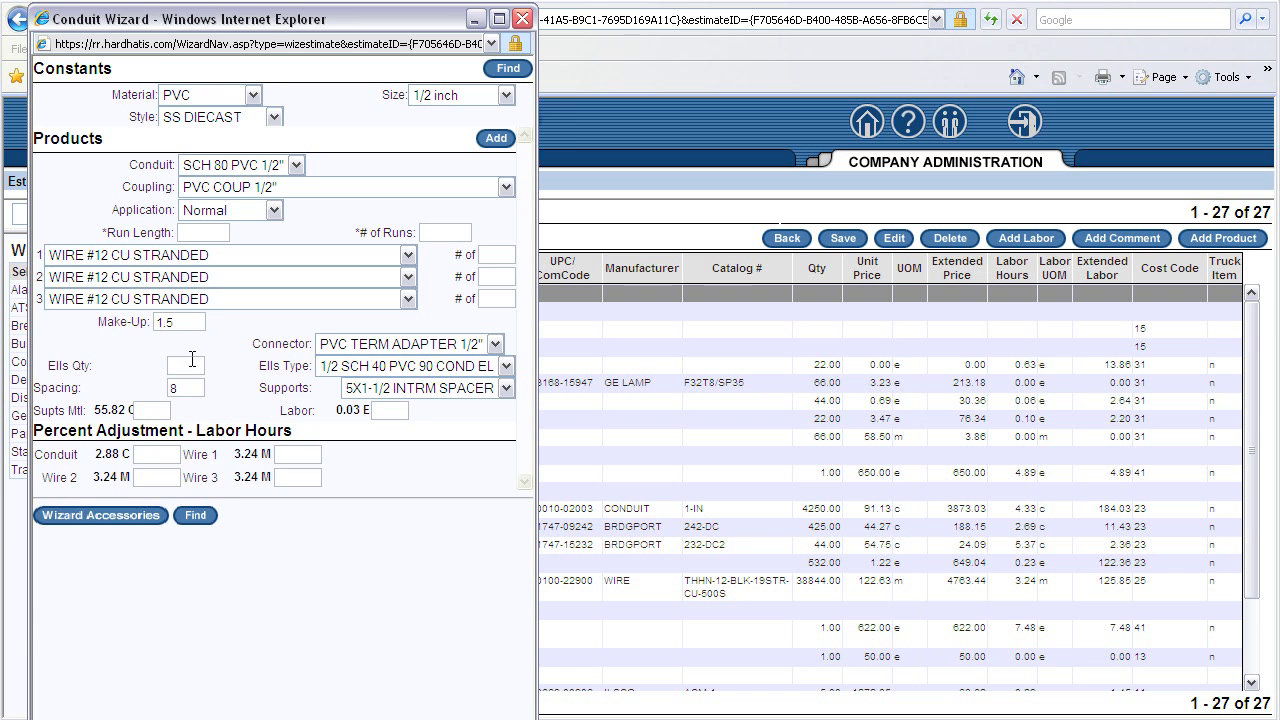
Step: Set the conduit material to EMT and the size to 2 inch, and find the matching products
click(256, 93)
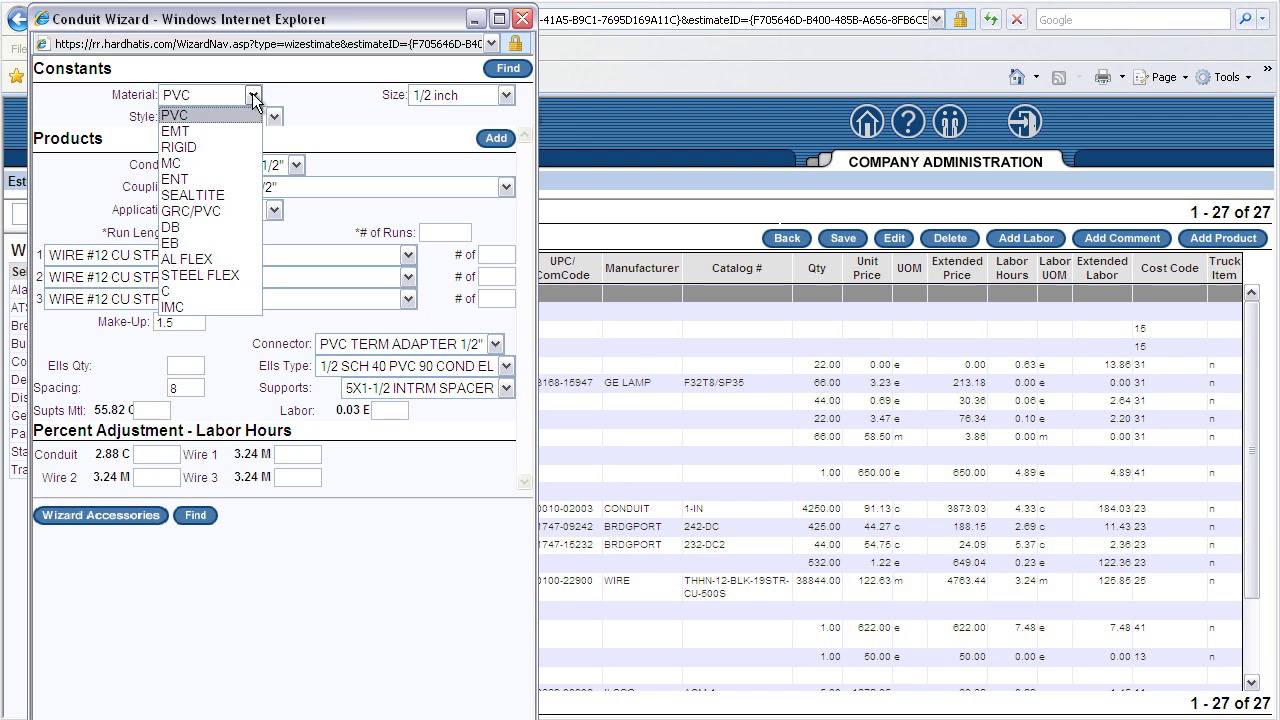
click(222, 129)
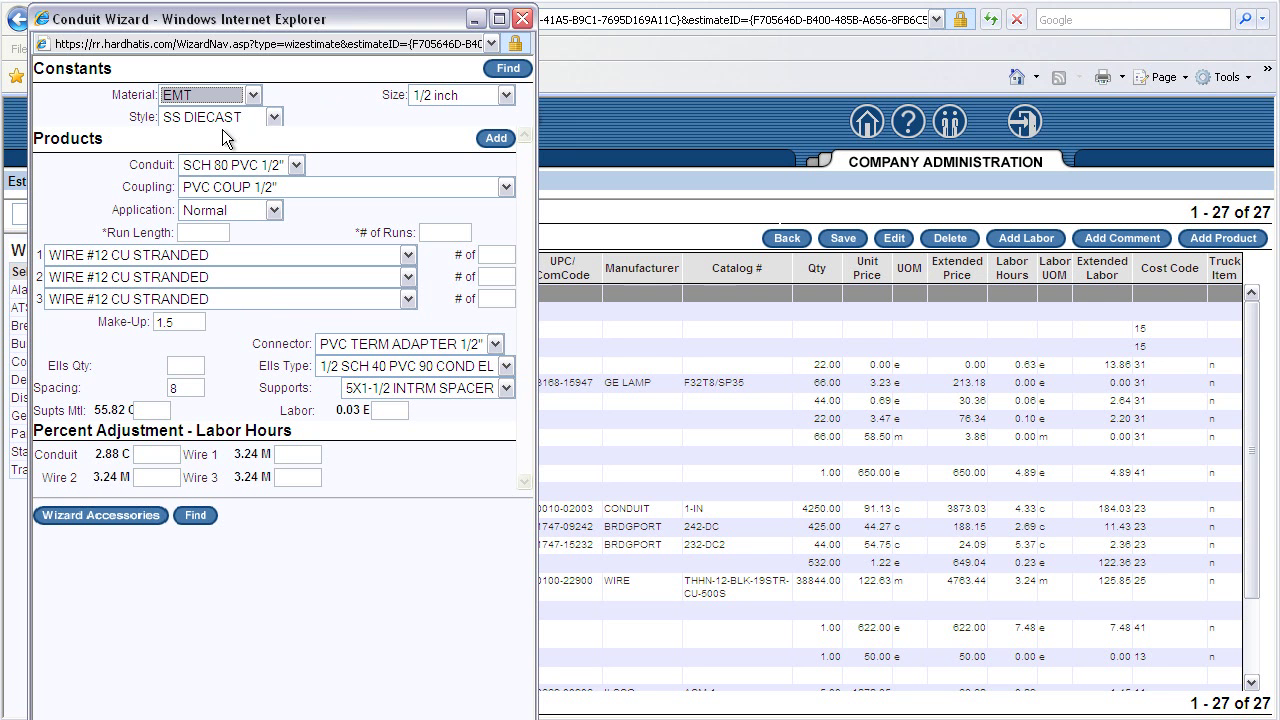
click(474, 97)
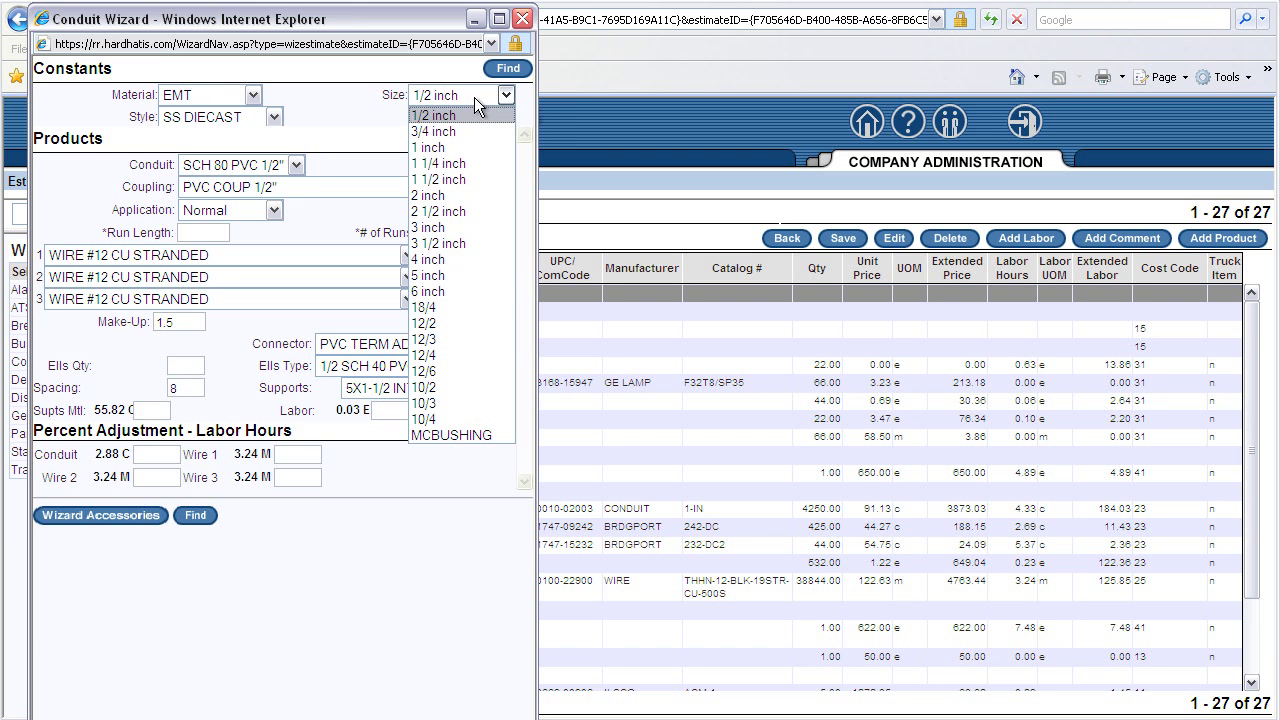
click(456, 194)
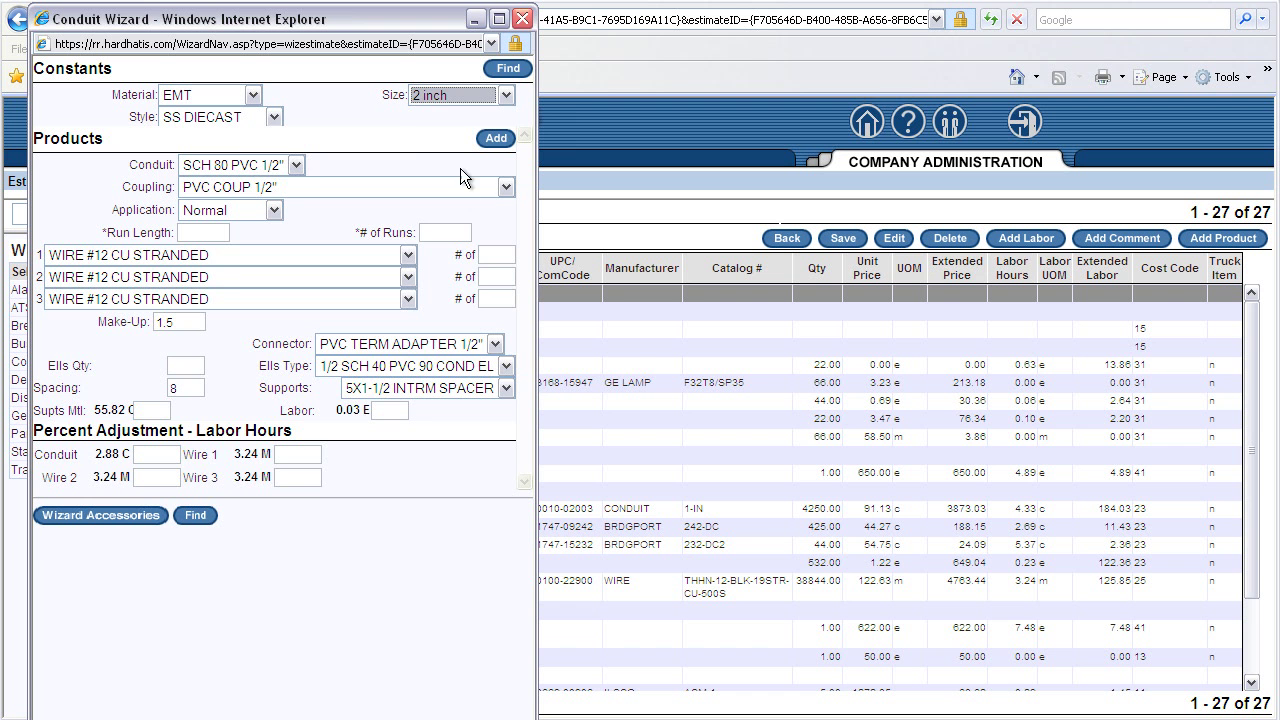
click(508, 72)
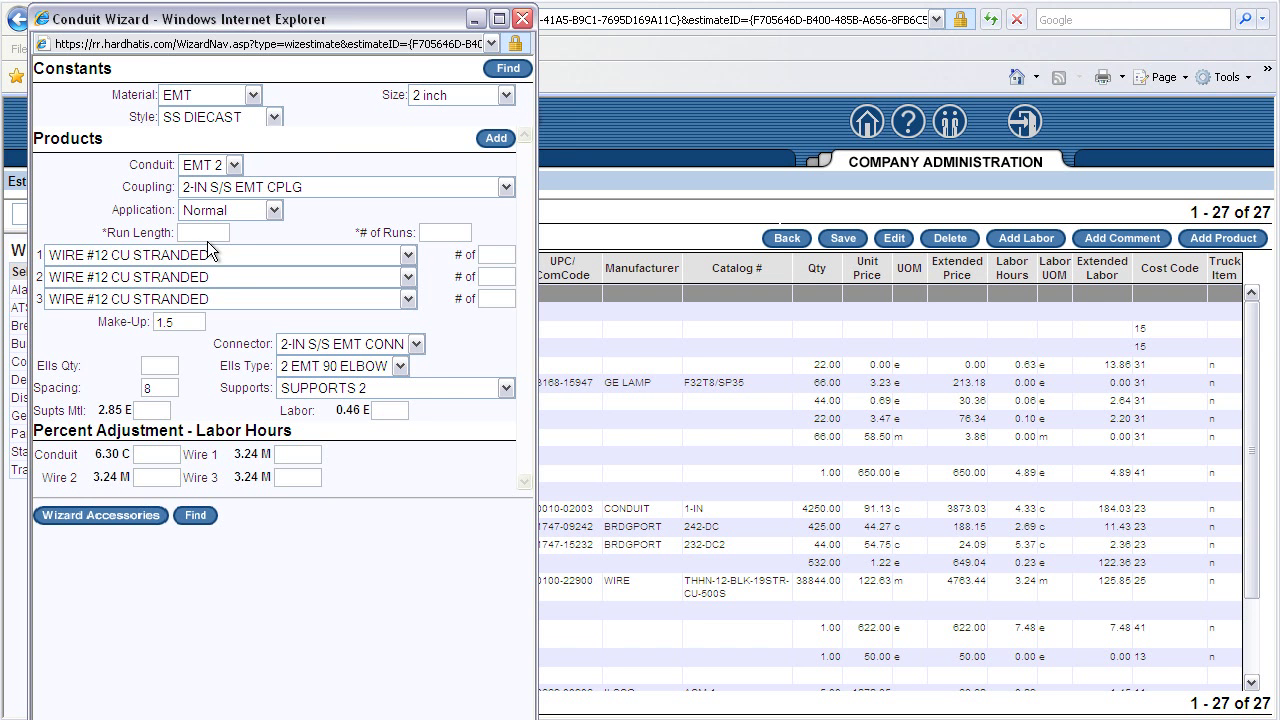
Step: Enter one run with a length of 150 and assign three WIRE #3/0 CU as the first wire
click(193, 234)
text(150)
click(408, 256)
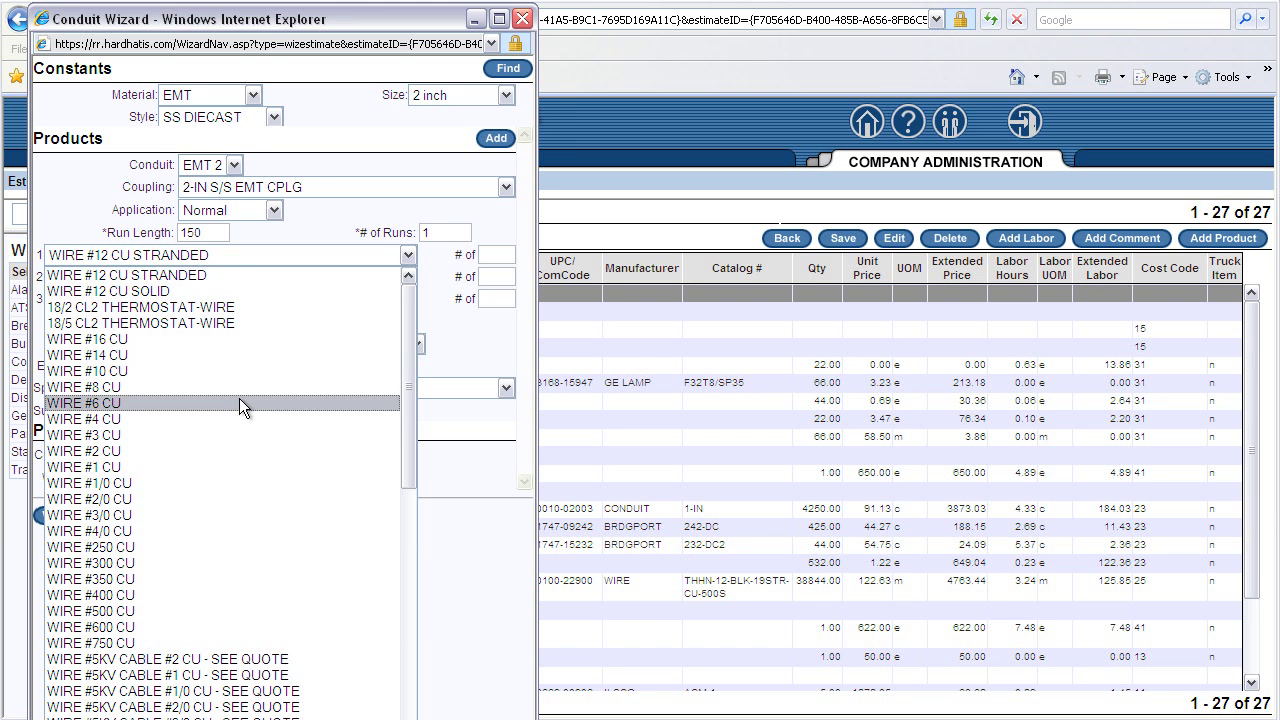
click(100, 515)
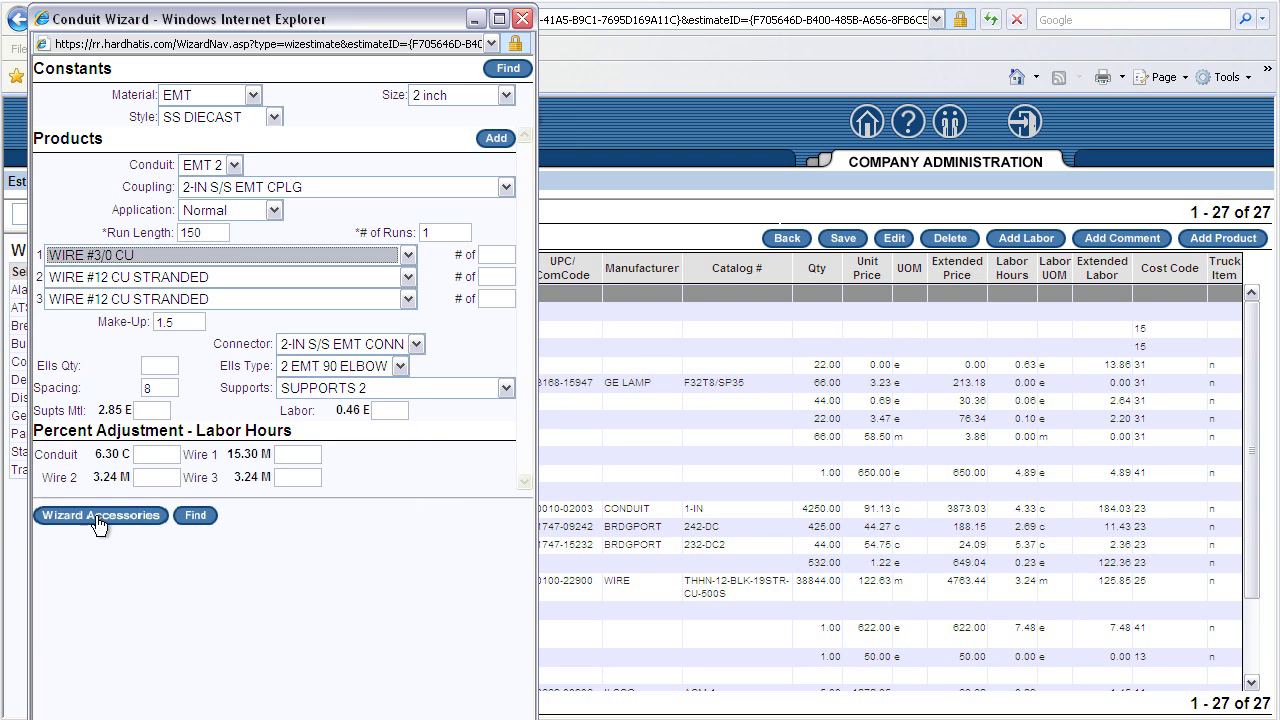
click(482, 255)
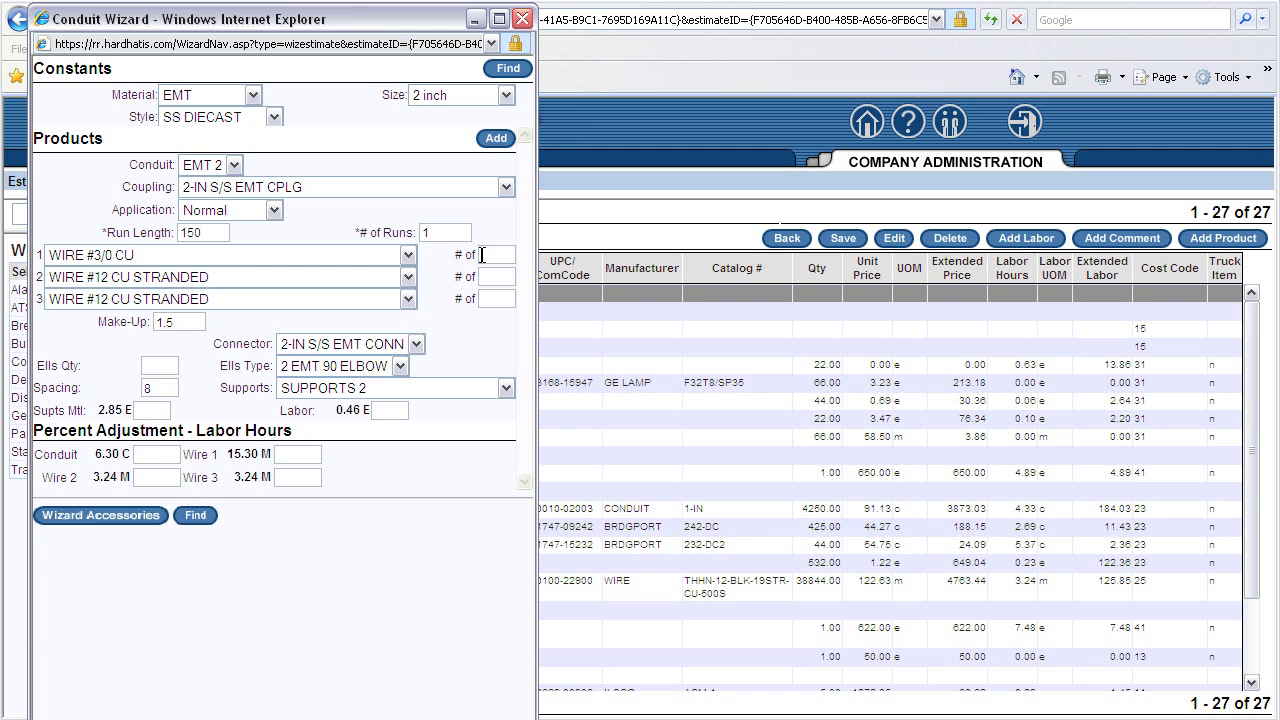
text(3)
Step: Assign one WIRE #6 CU as the second wire of the conduit run
click(407, 277)
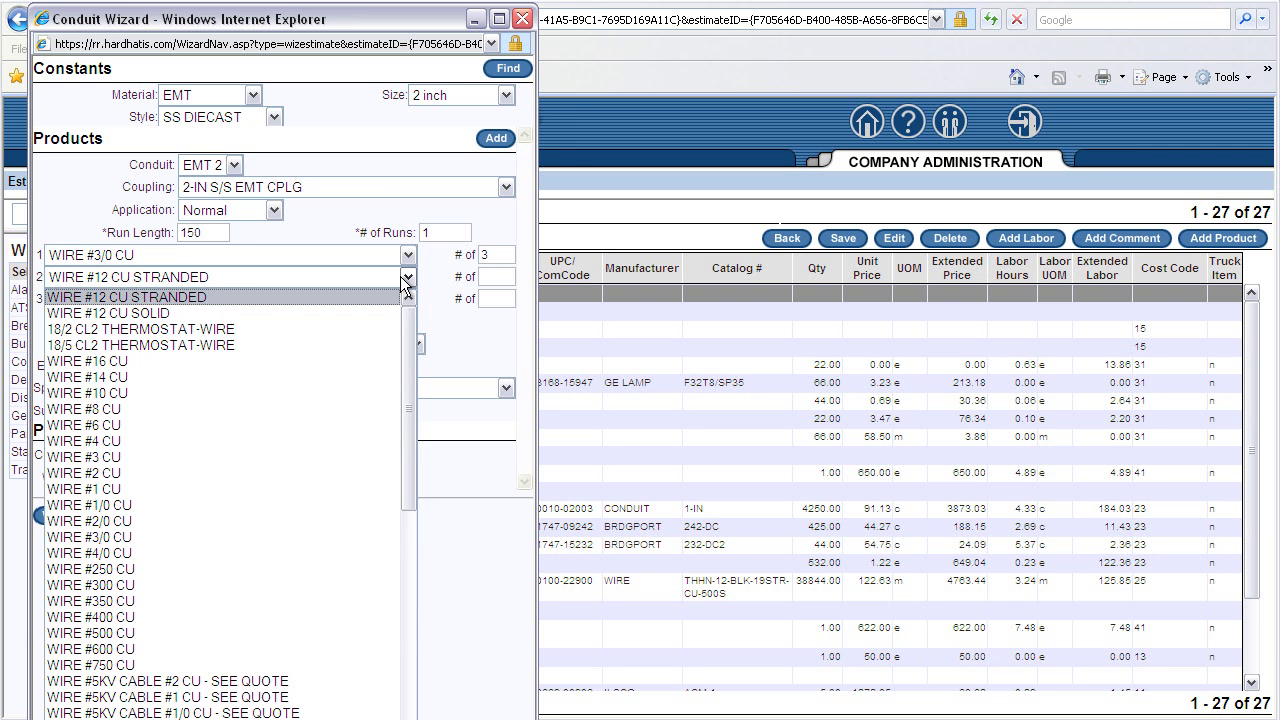
click(131, 425)
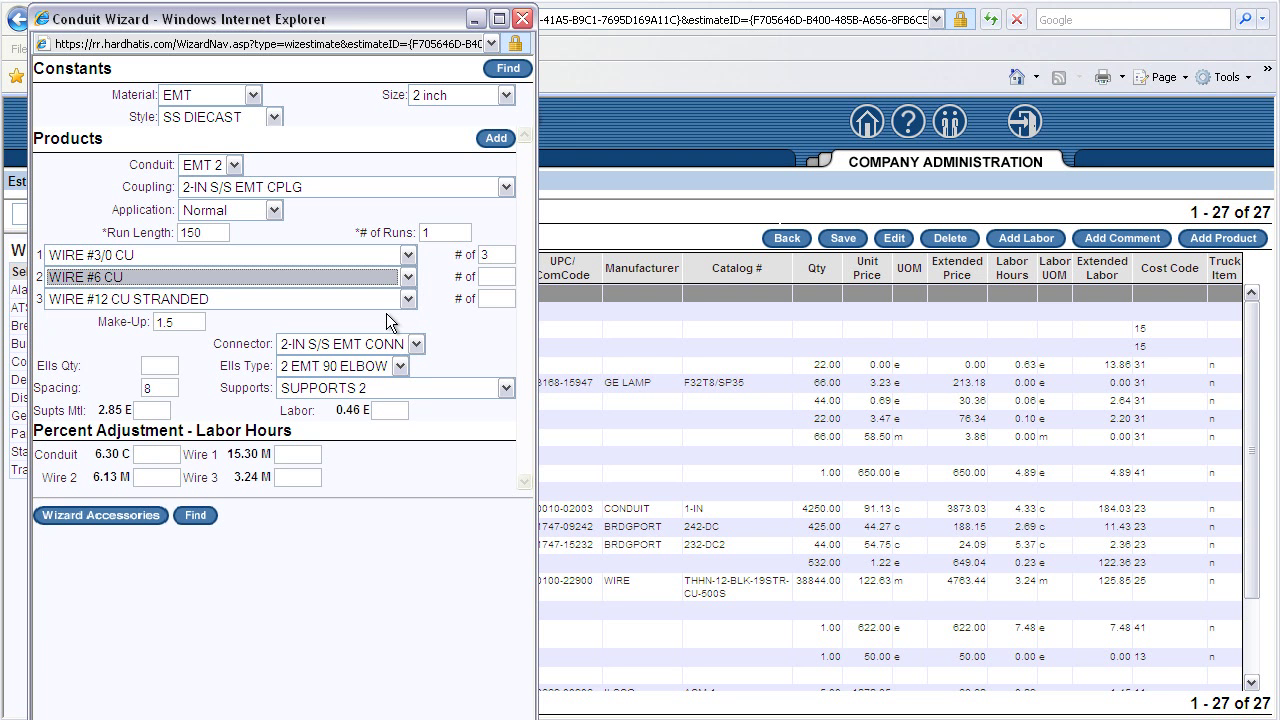
click(494, 278)
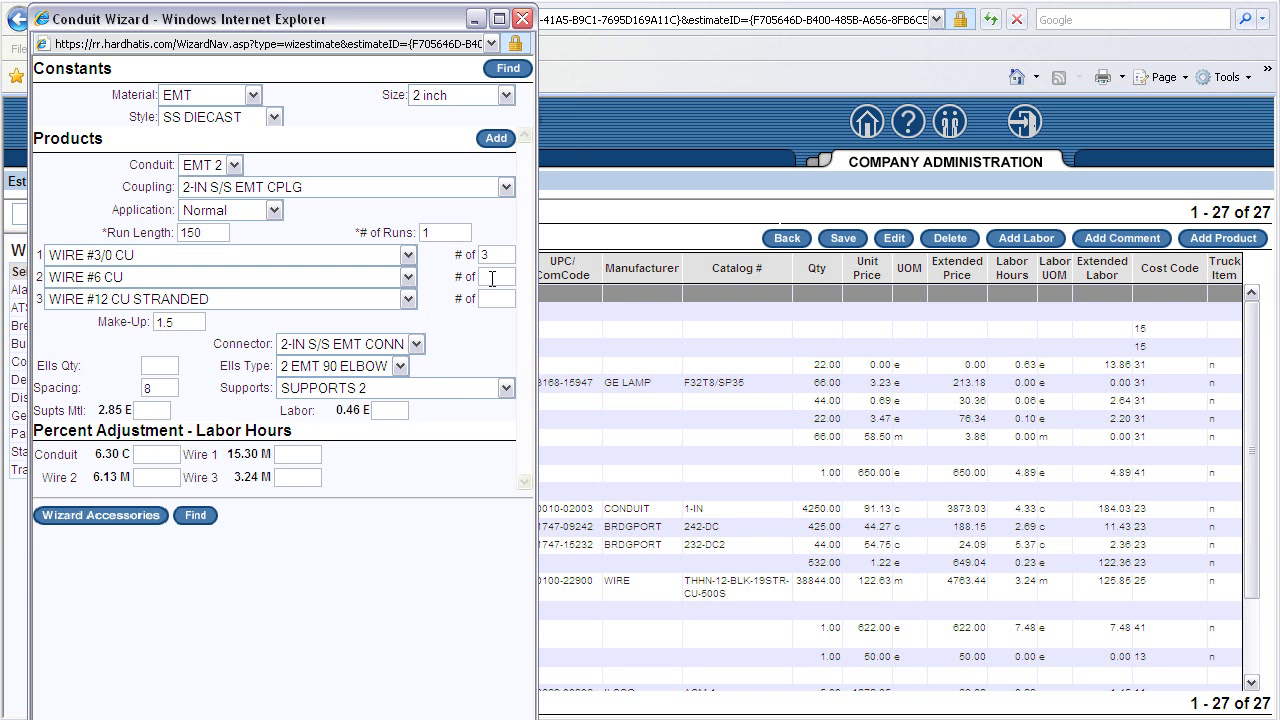
text(1)
Step: Set the make-up to 3 and the ells quantity to 3, add the conduit run to the takeoff, and save it
drag(180, 323, 153, 327)
text(33)
click(481, 145)
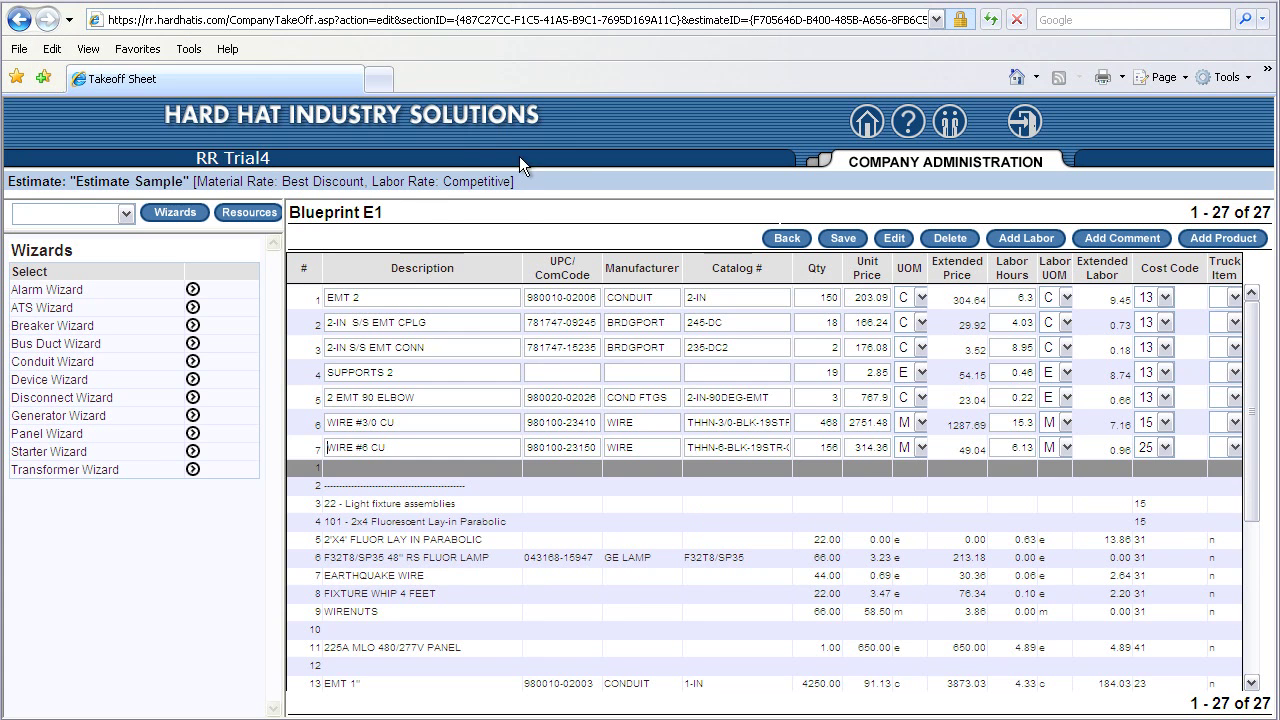
click(838, 241)
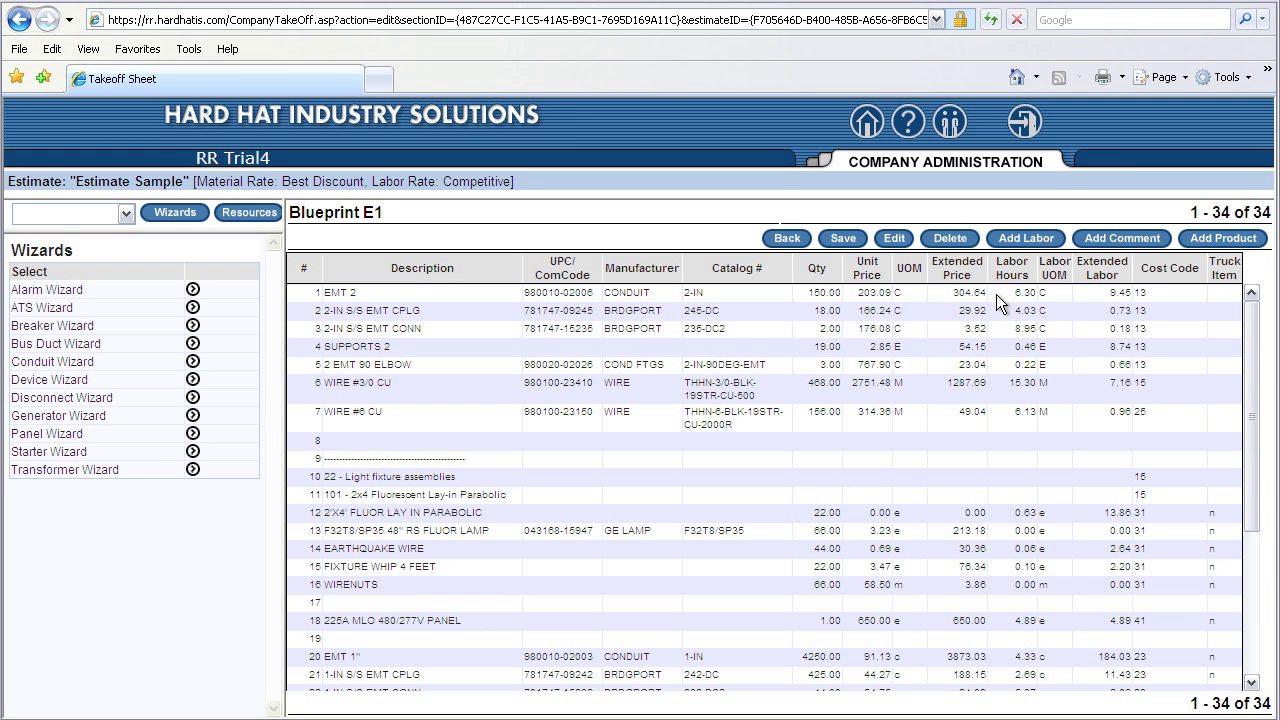
click(789, 239)
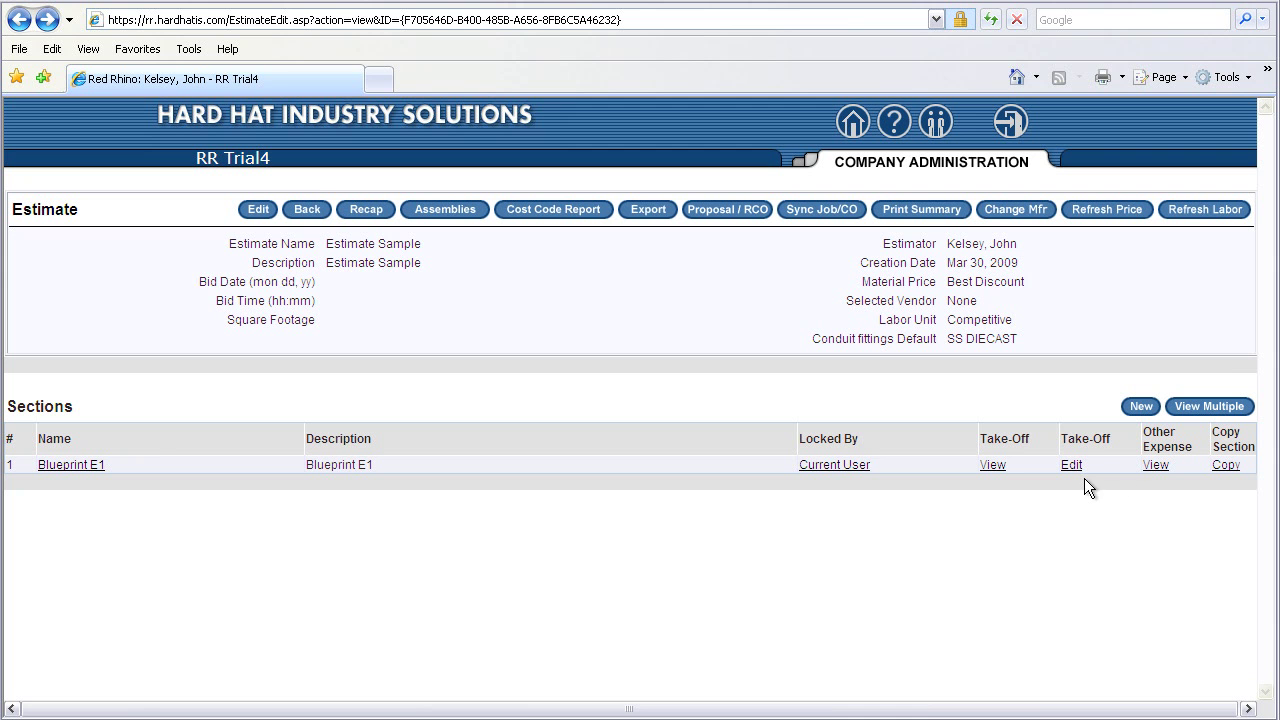
Step: Set the Forklift amount to 500.00 in the other expenses of section Blueprint E1 and save it
click(1161, 467)
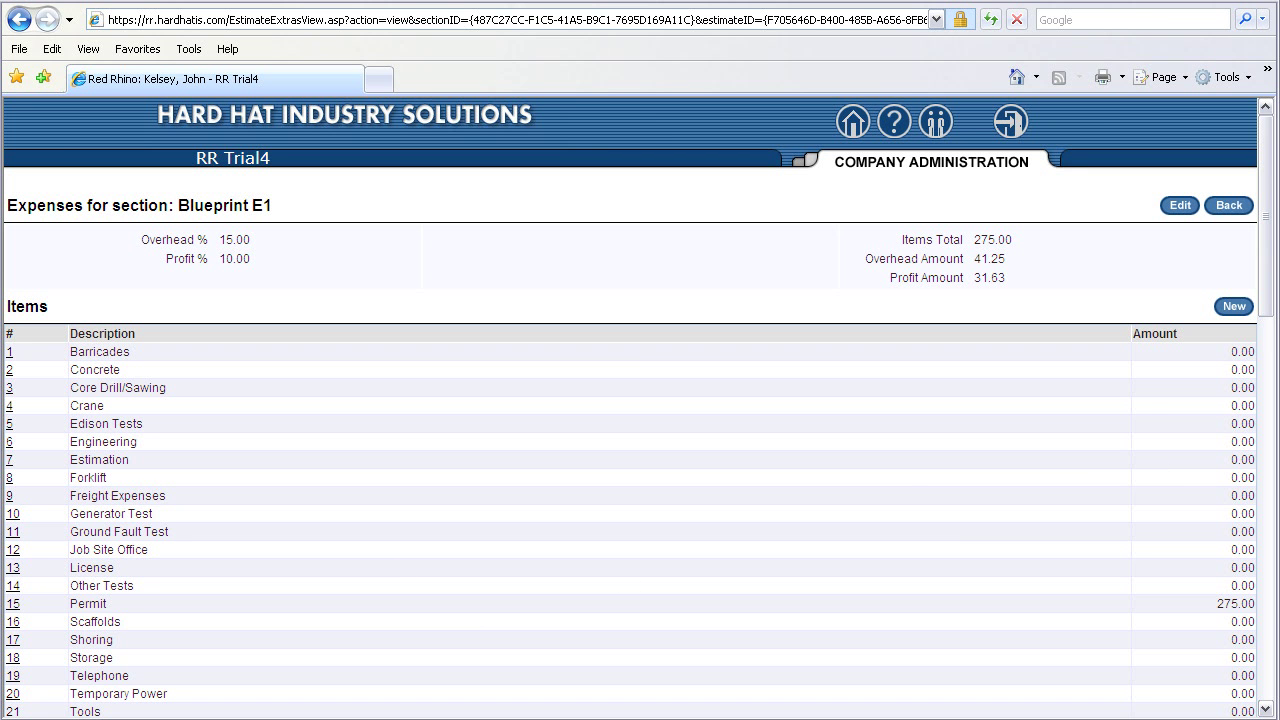
click(10, 480)
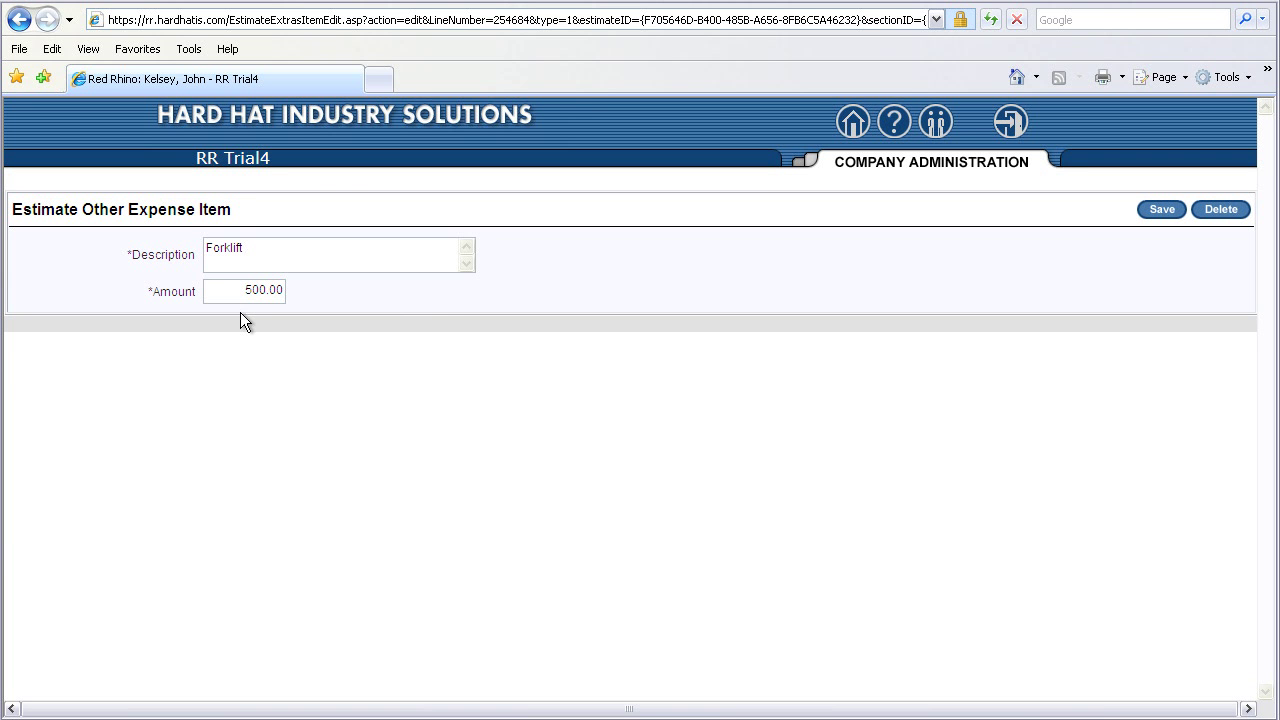
click(1159, 212)
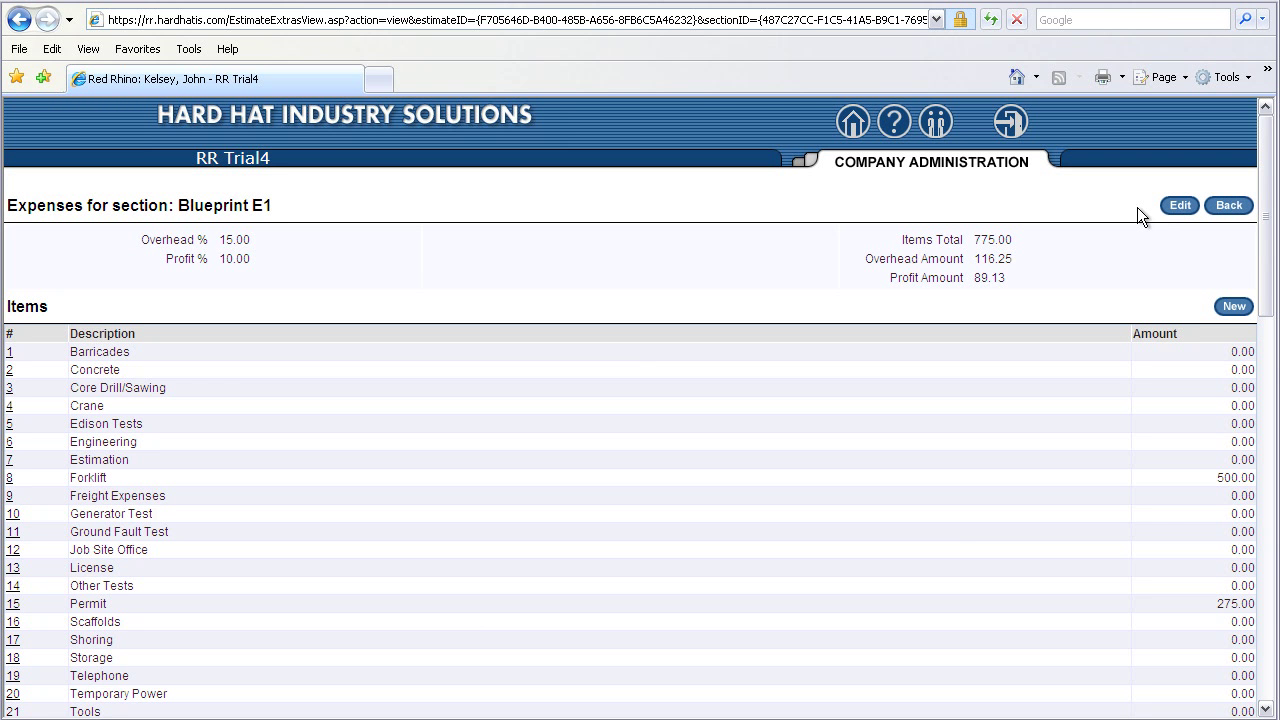
click(1229, 208)
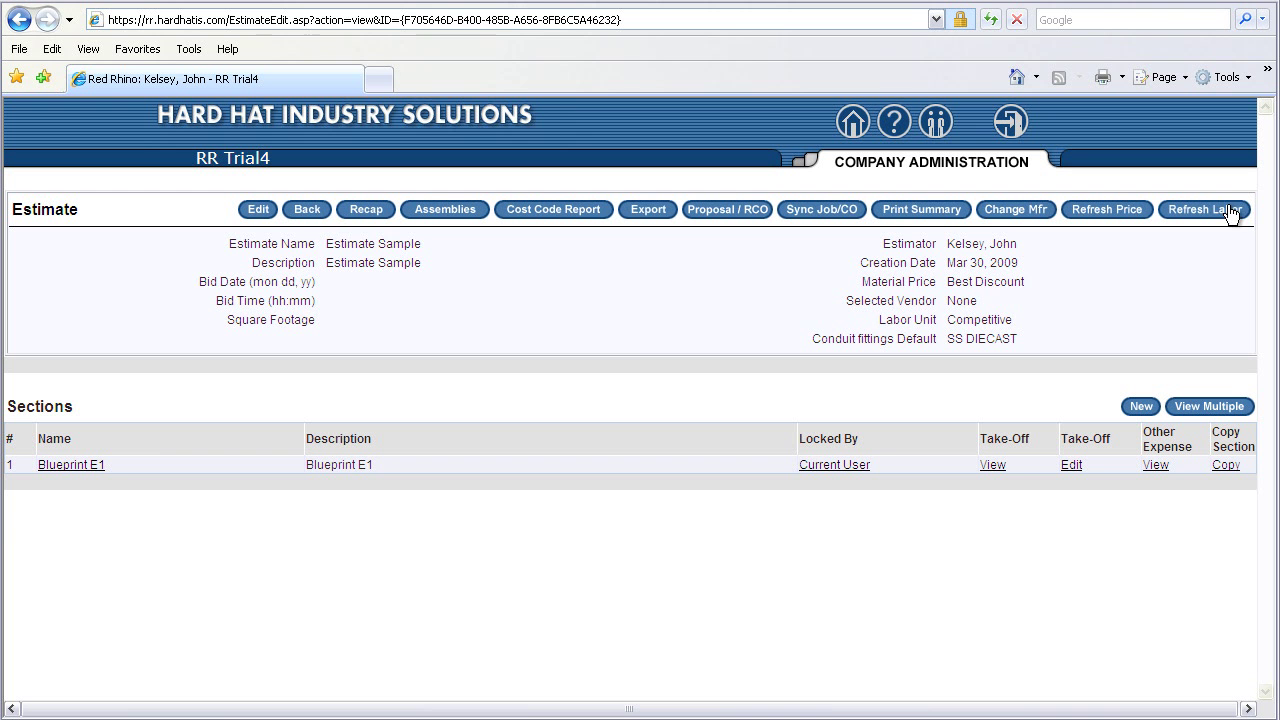
Step: Review the estimate's recap, from the takeoff summary through expenses, overhead, profit and total
click(375, 217)
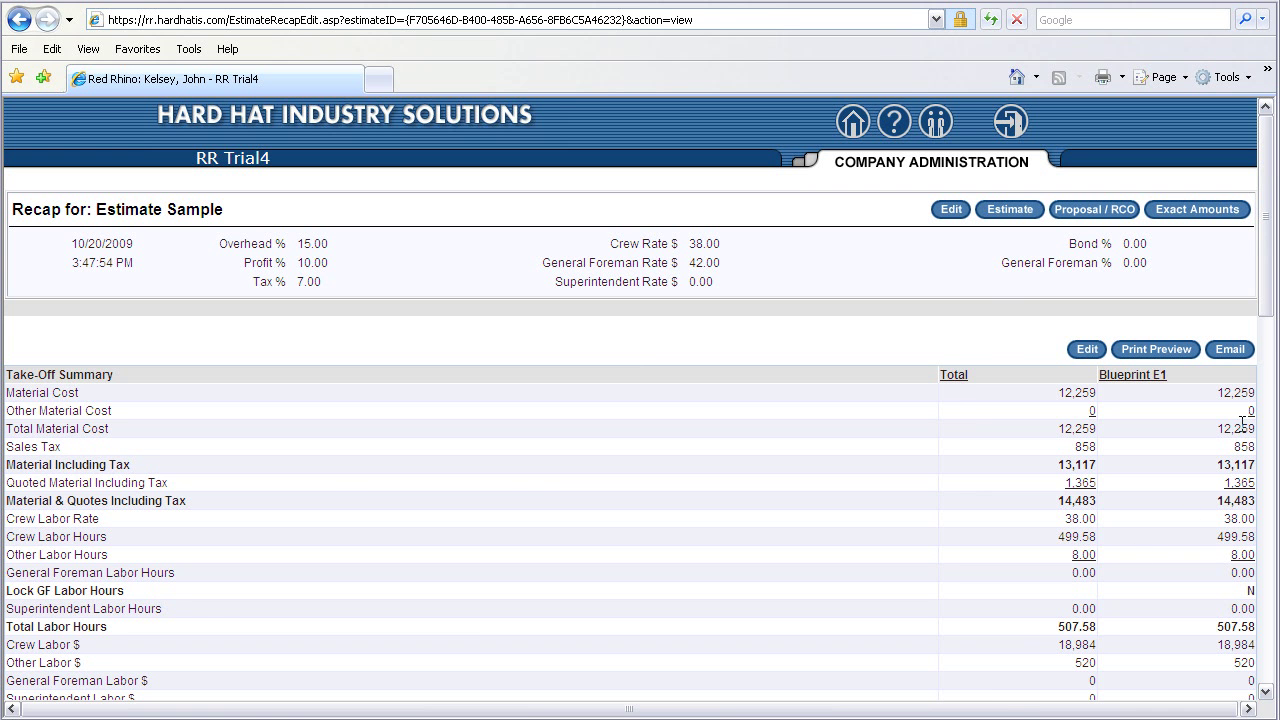
click(1266, 344)
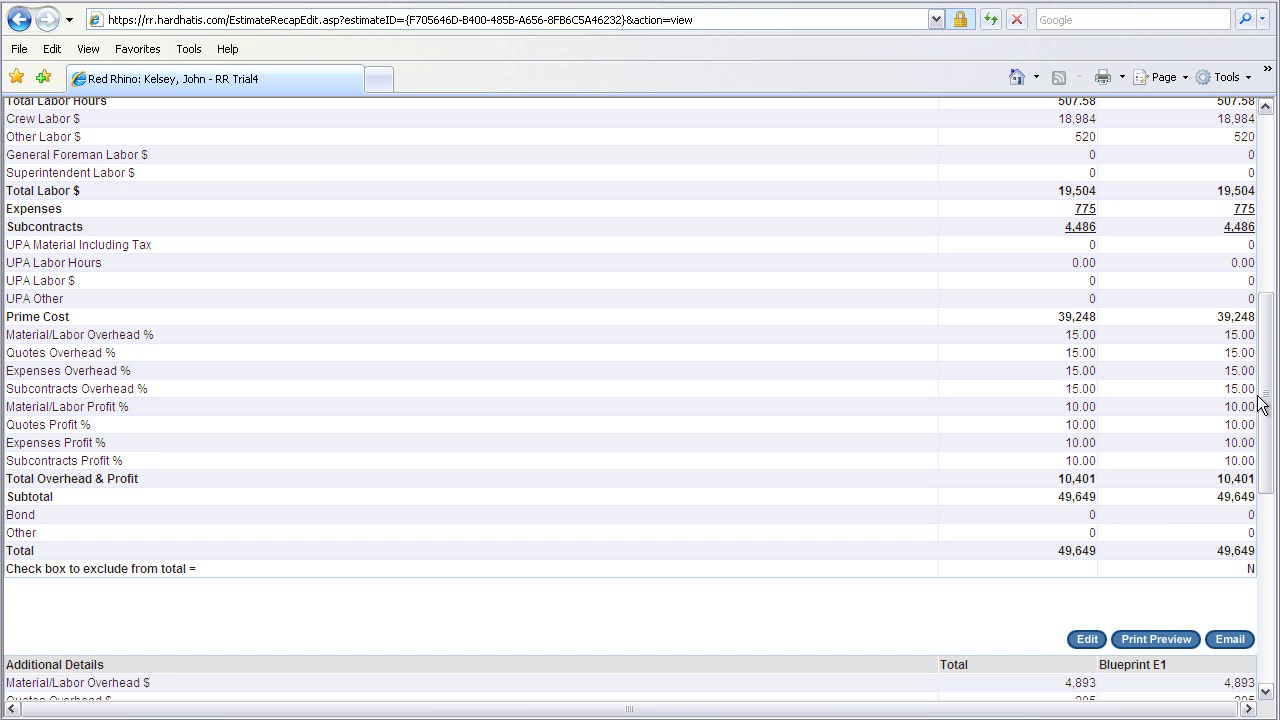
drag(1268, 368, 1266, 188)
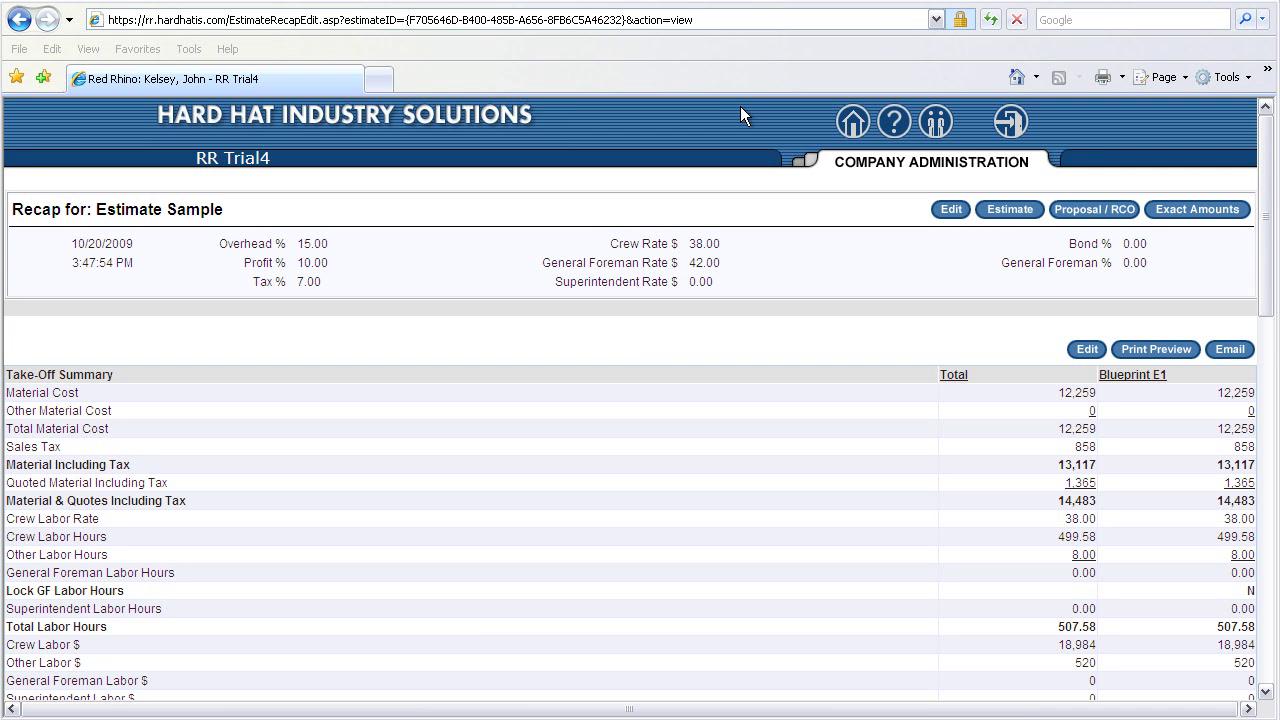
Step: Open the estimate's proposal in print preview and review its line items, inclusions, exclusions and qualifications
click(1092, 212)
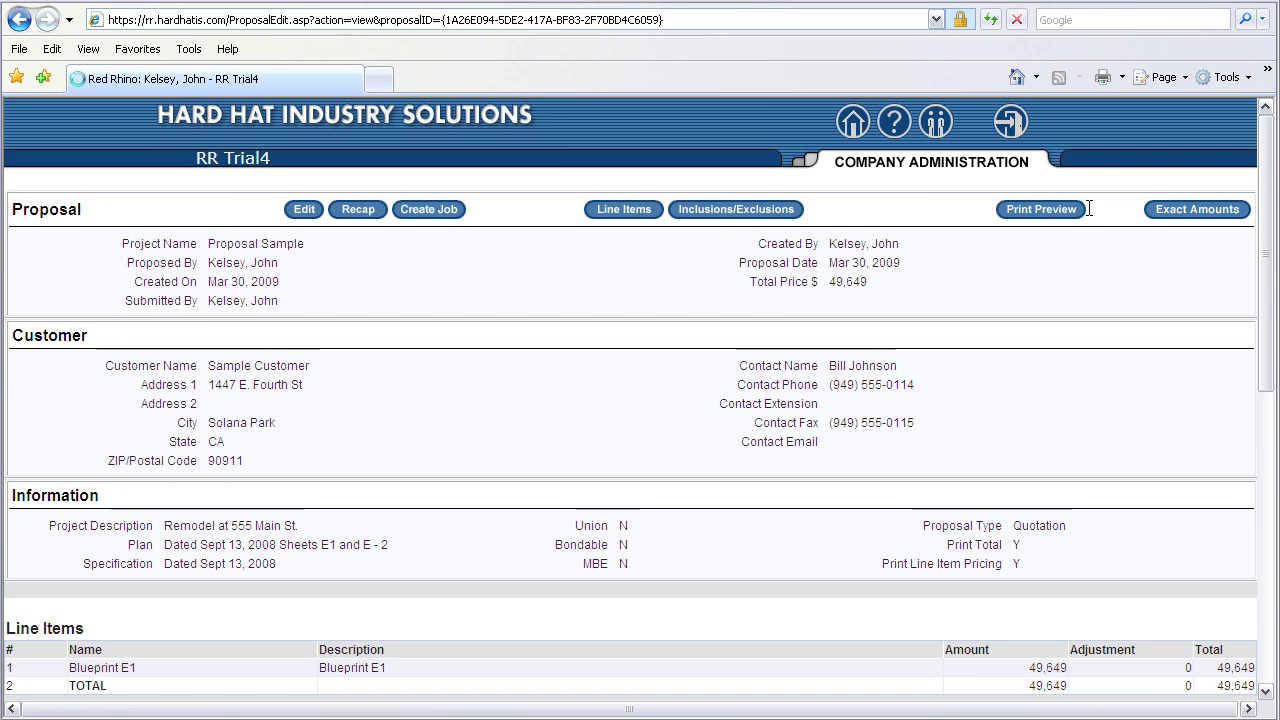
click(1066, 212)
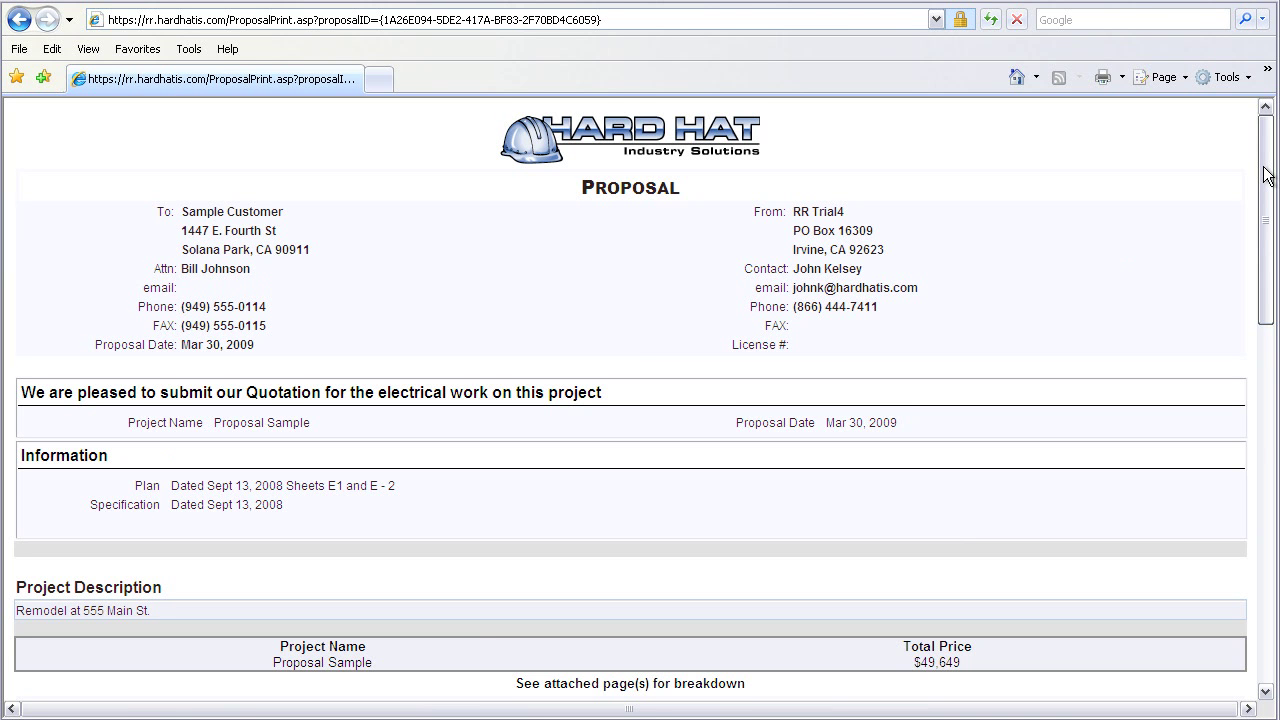
mouse_move(1268, 175)
mouse_down()
mouse_move(1274, 537)
mouse_move(1268, 170)
mouse_move(1268, 457)
mouse_up()
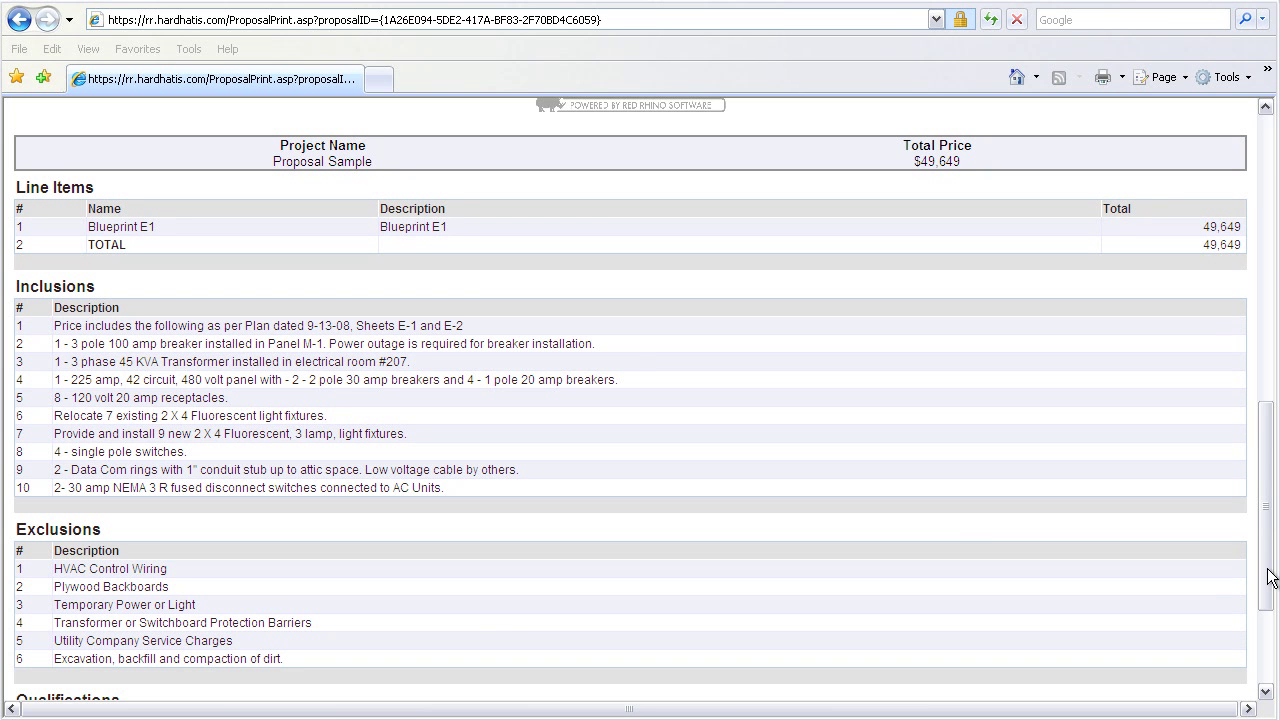
drag(1266, 571, 1266, 637)
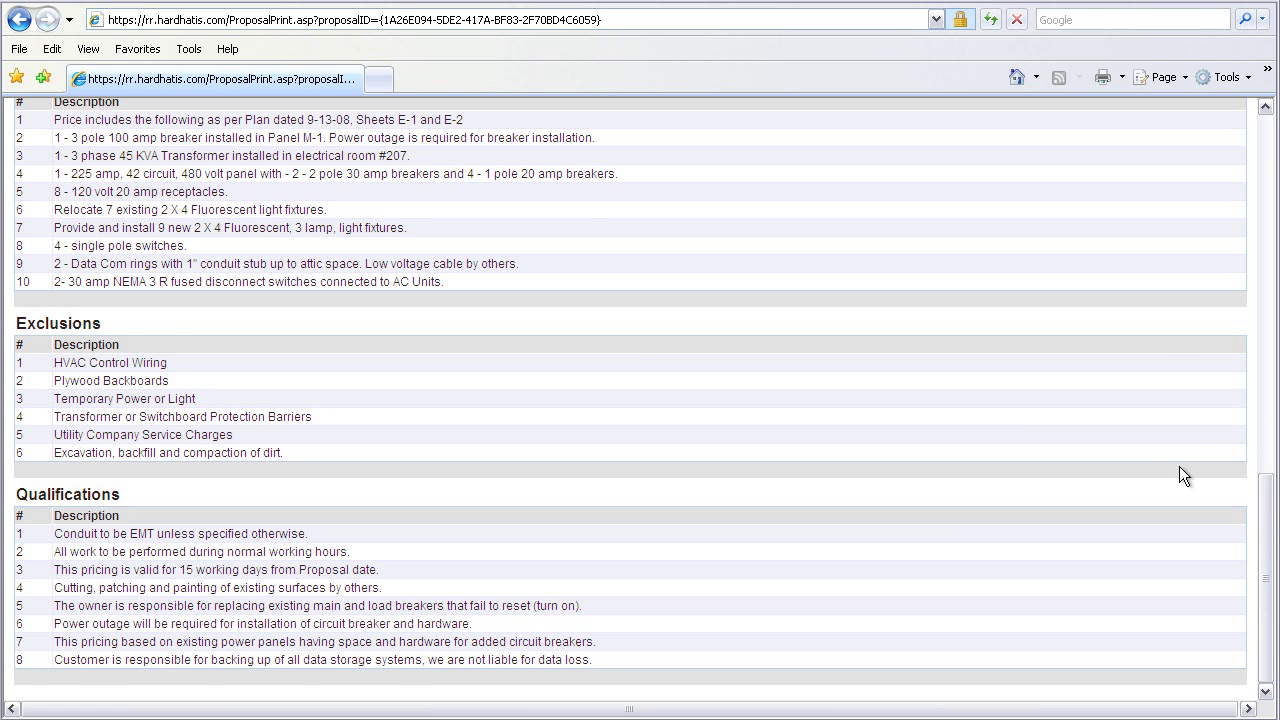
drag(1266, 491, 1267, 128)
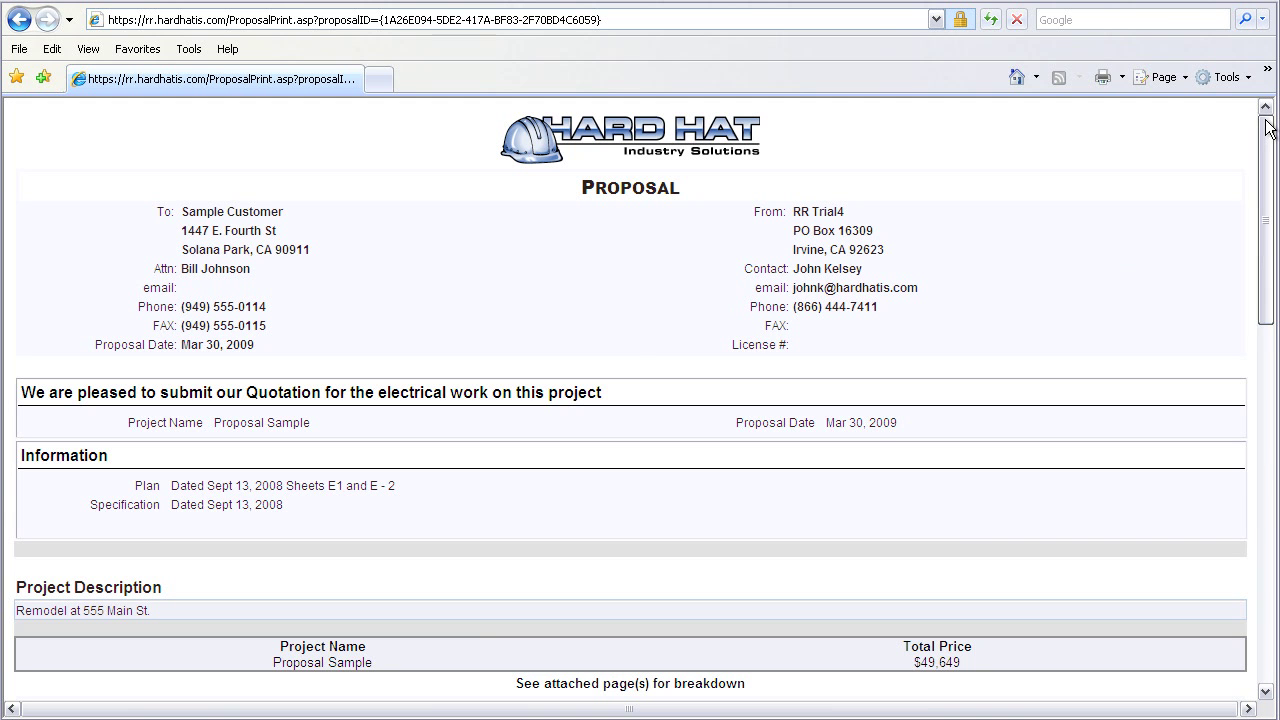